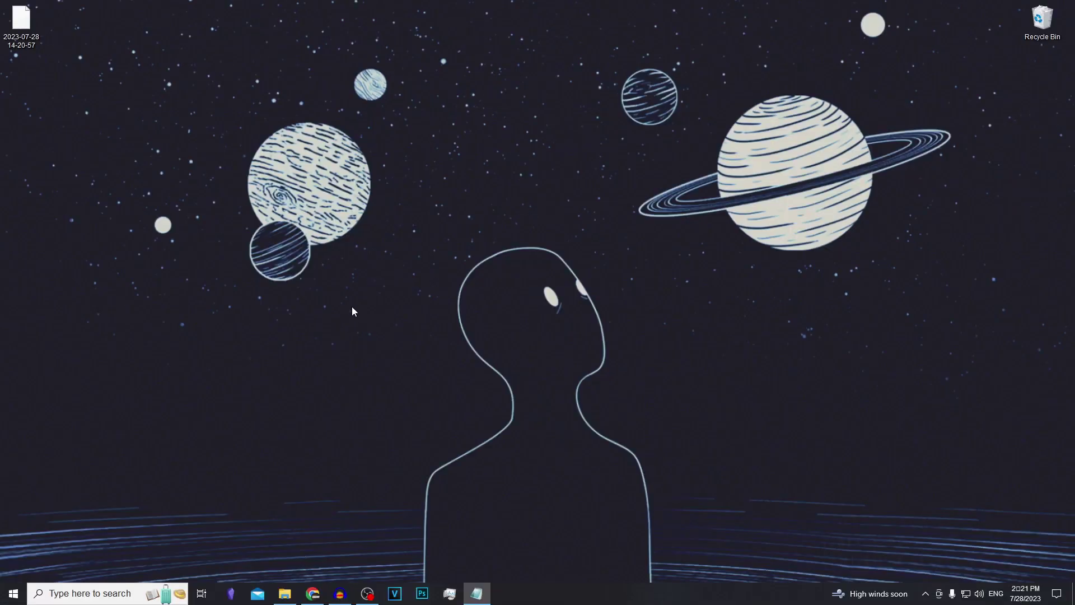
Step: Open the Start menu from the taskbar
left_click(21, 591)
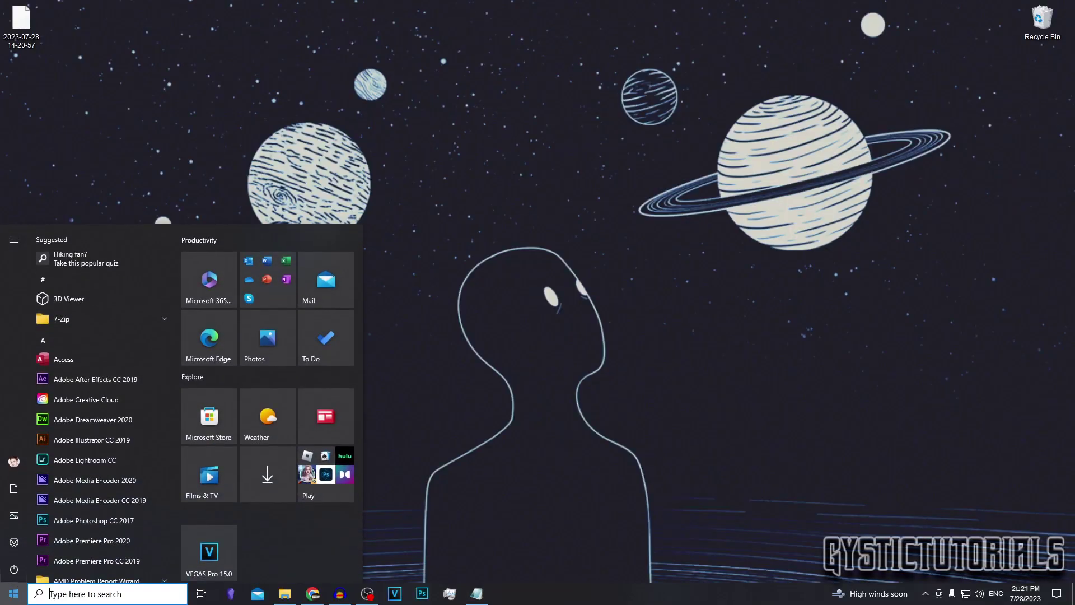
Step: Open Settings to the Network & Internet VPN page, leaving VPN over metered networks on
left_click(18, 542)
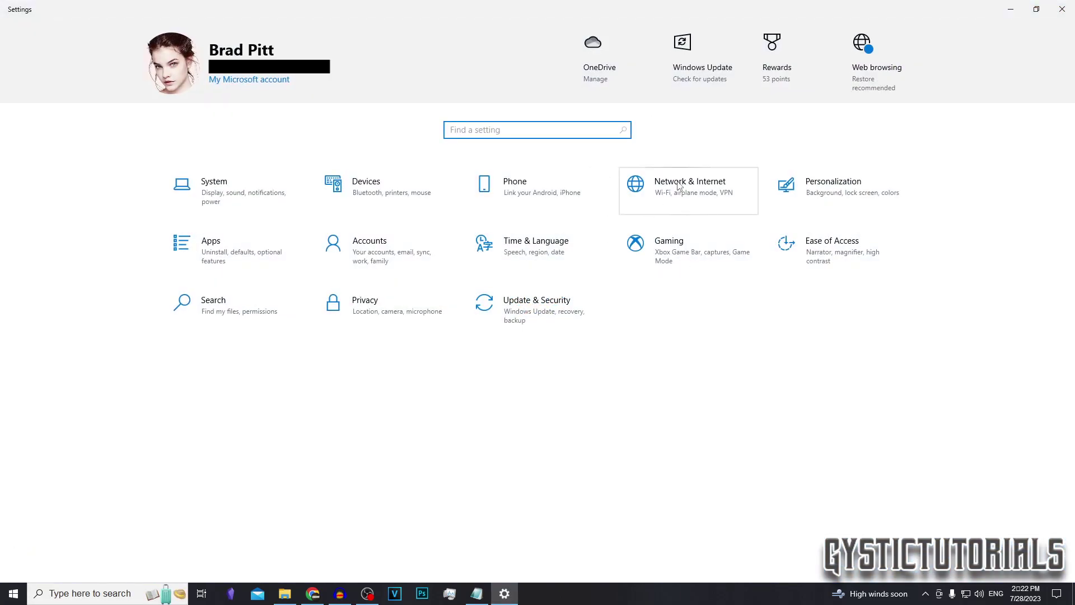
left_click(684, 189)
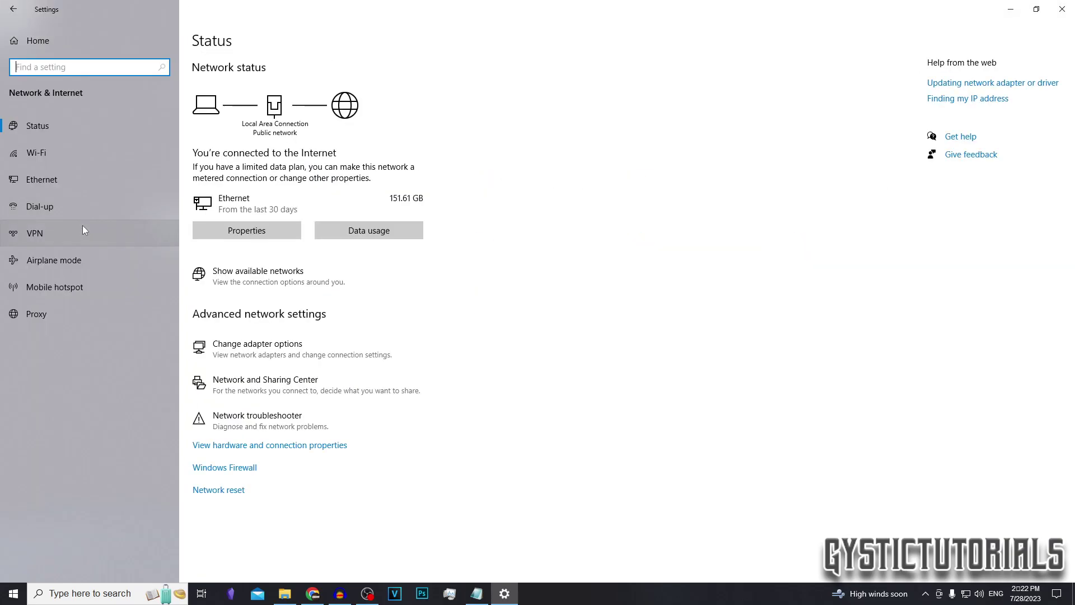
left_click(77, 231)
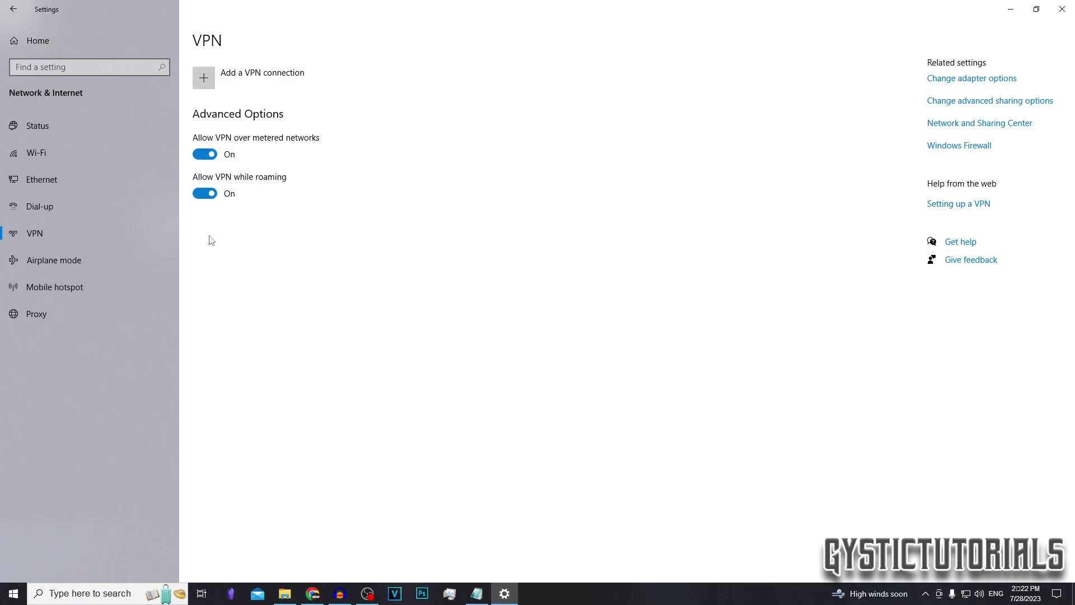
left_click(205, 154)
left_click(205, 154)
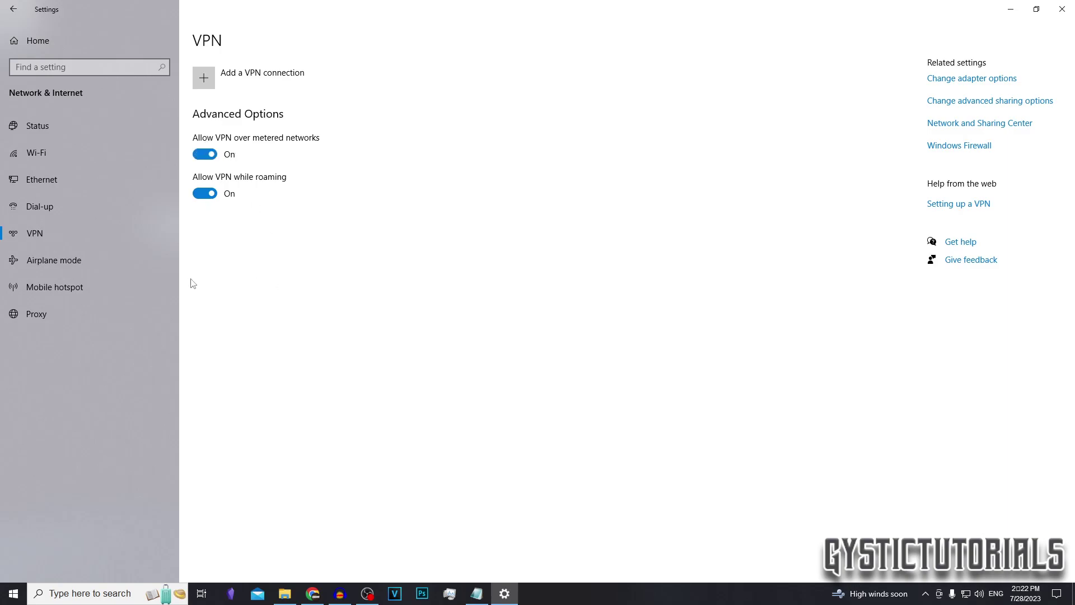
Step: Add a Windows (built-in) VPN connection named 'VPN Book'
left_click(205, 80)
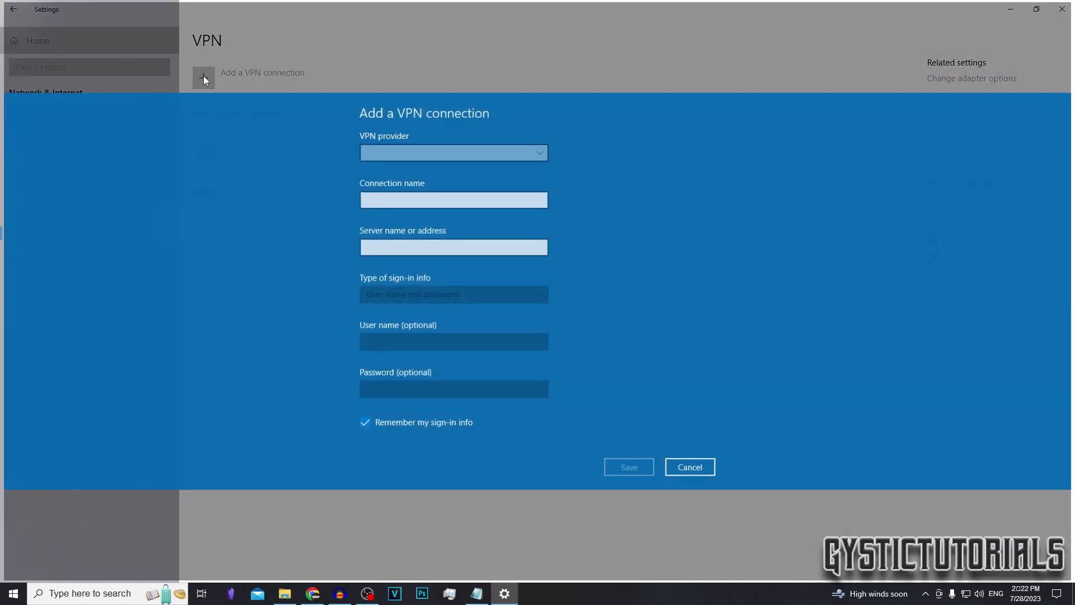
left_click(386, 150)
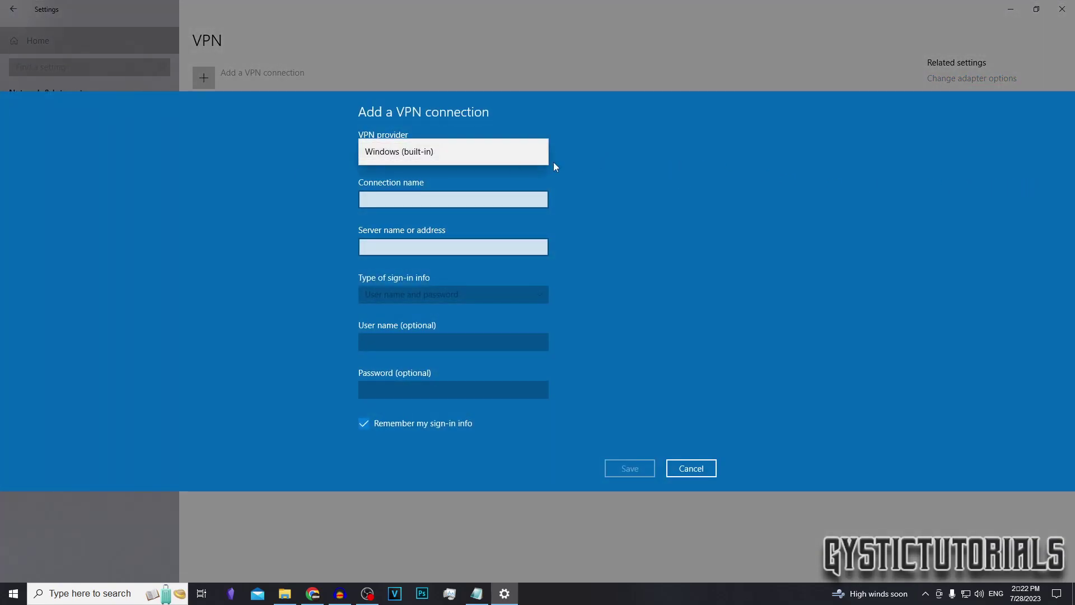
left_click(474, 160)
left_click(468, 174)
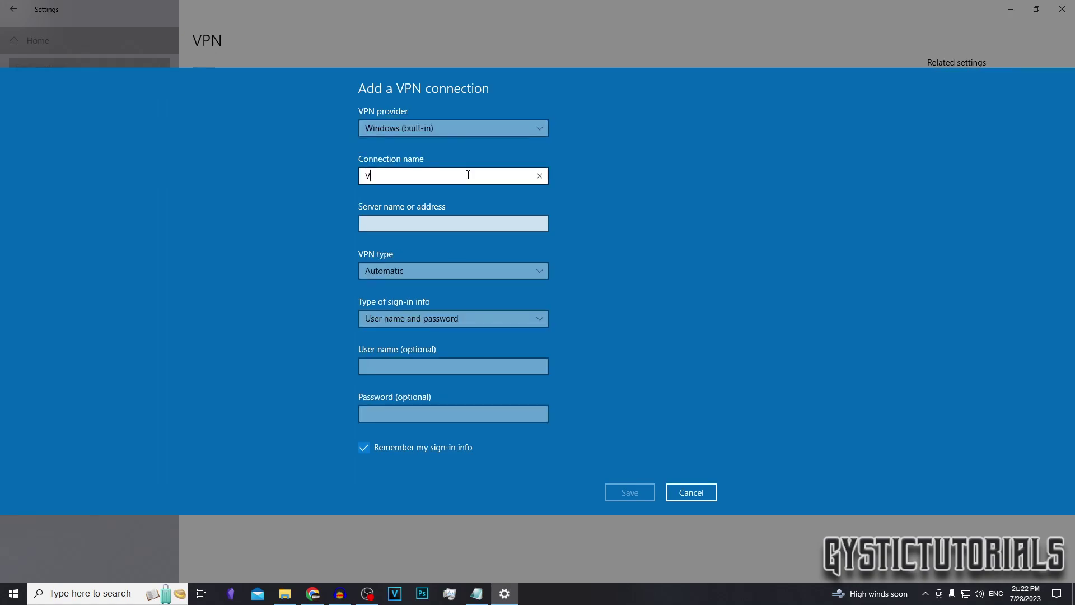
type("VPN Book")
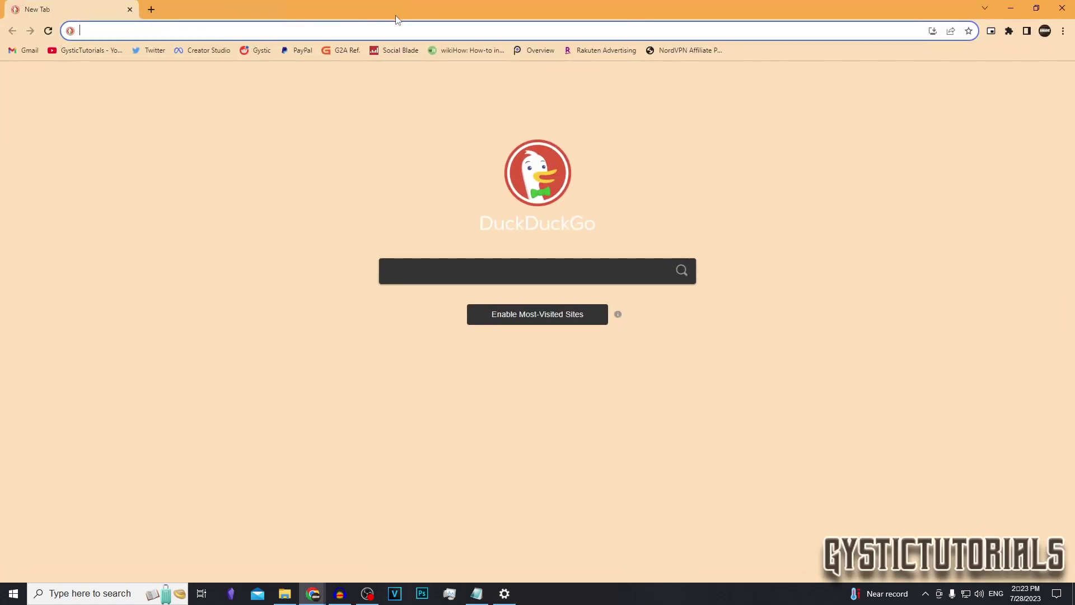
Step: Go to vpnbook.com and open its free VPN accounts page
type("vpnbook.com")
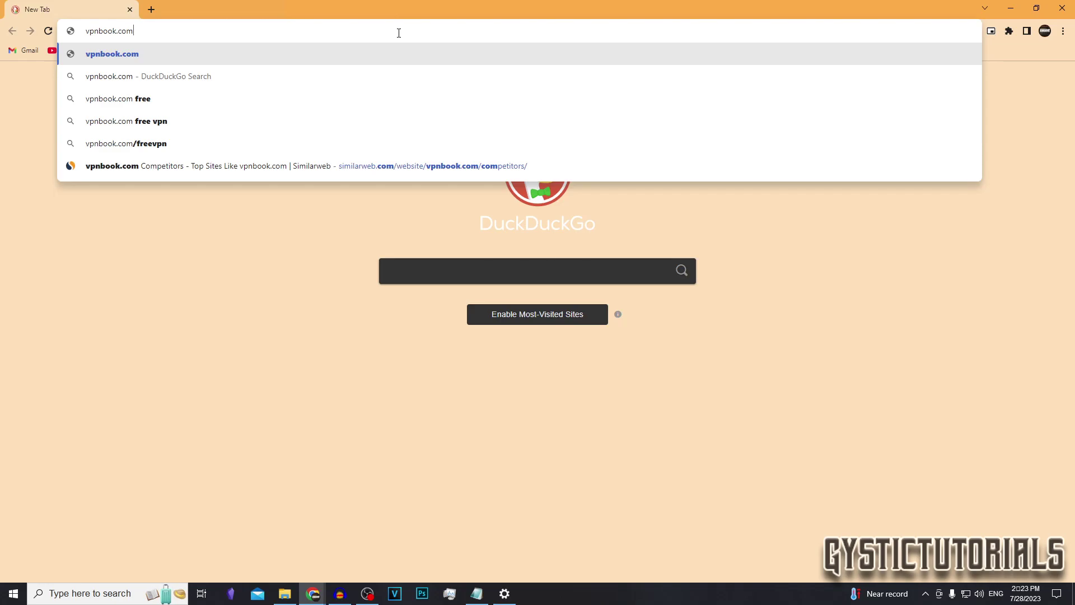
key("Return")
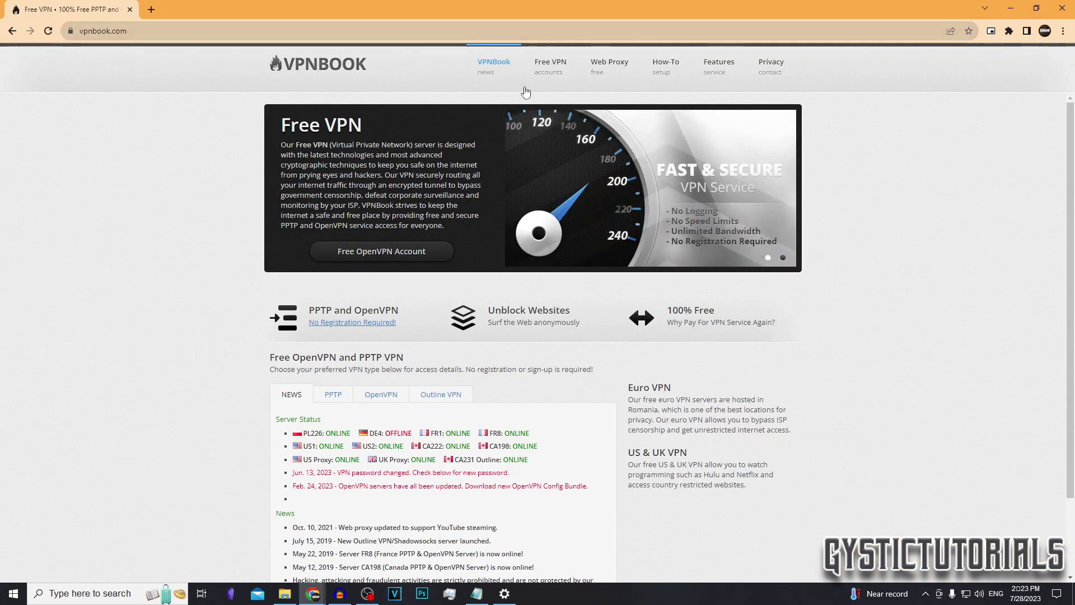
left_click(549, 66)
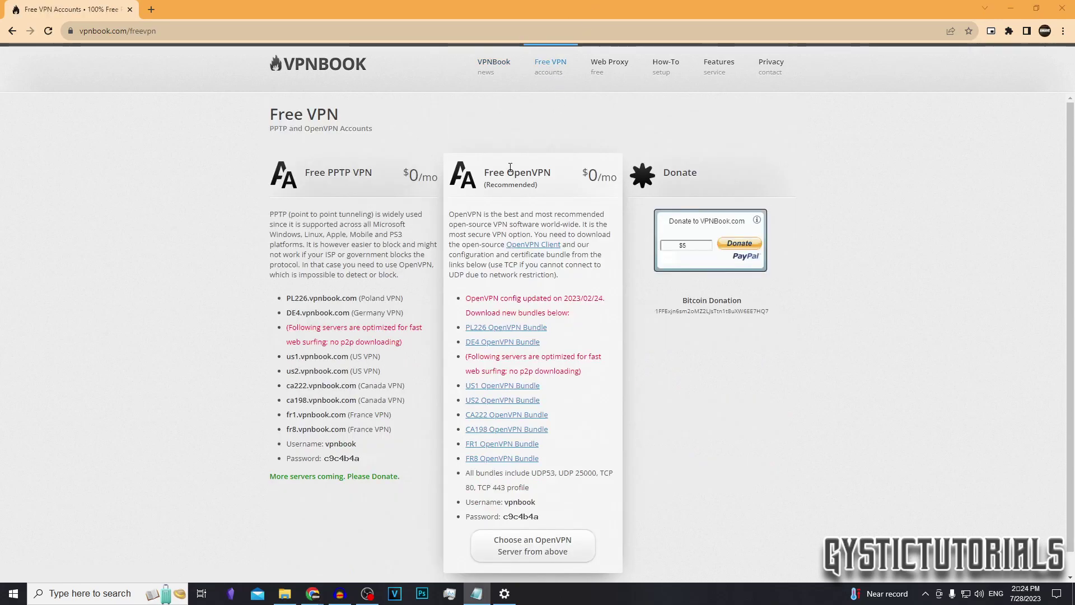
Step: Highlight the OpenVPN and Free PPTP options, then the Poland, Germany and US server addresses
left_click_drag(507, 169, 554, 173)
left_click_drag(328, 171, 398, 161)
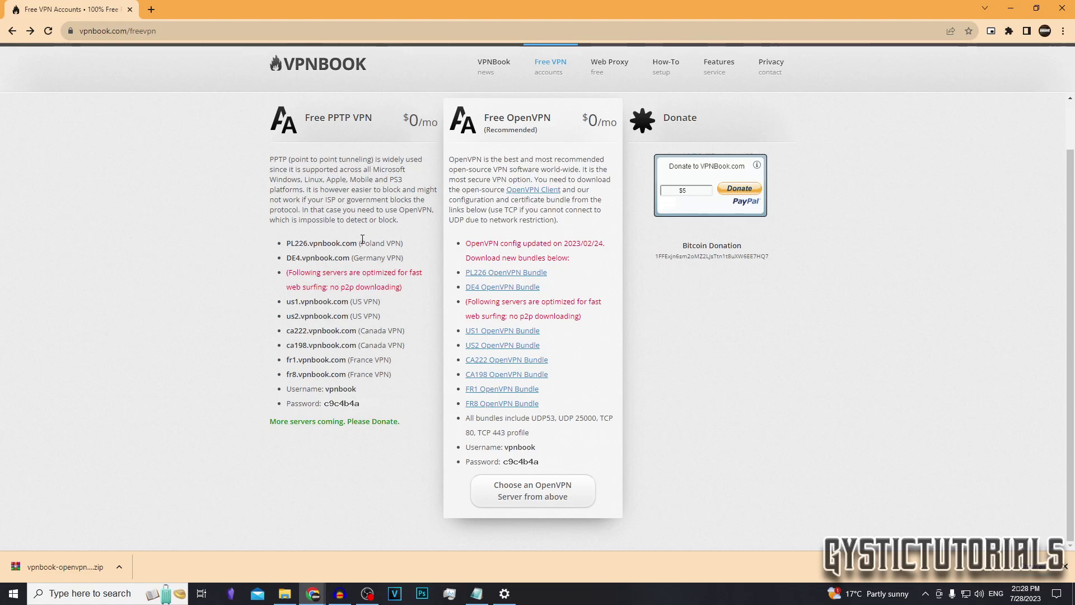
left_click_drag(343, 258, 297, 254)
left_click(296, 254)
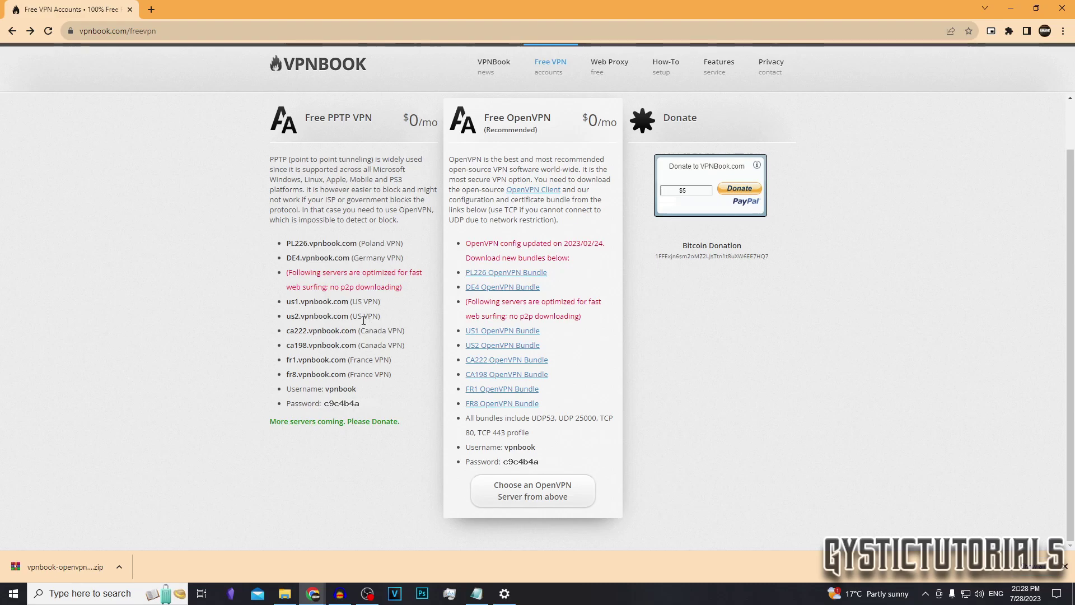
left_click_drag(351, 316, 306, 302)
left_click(341, 331)
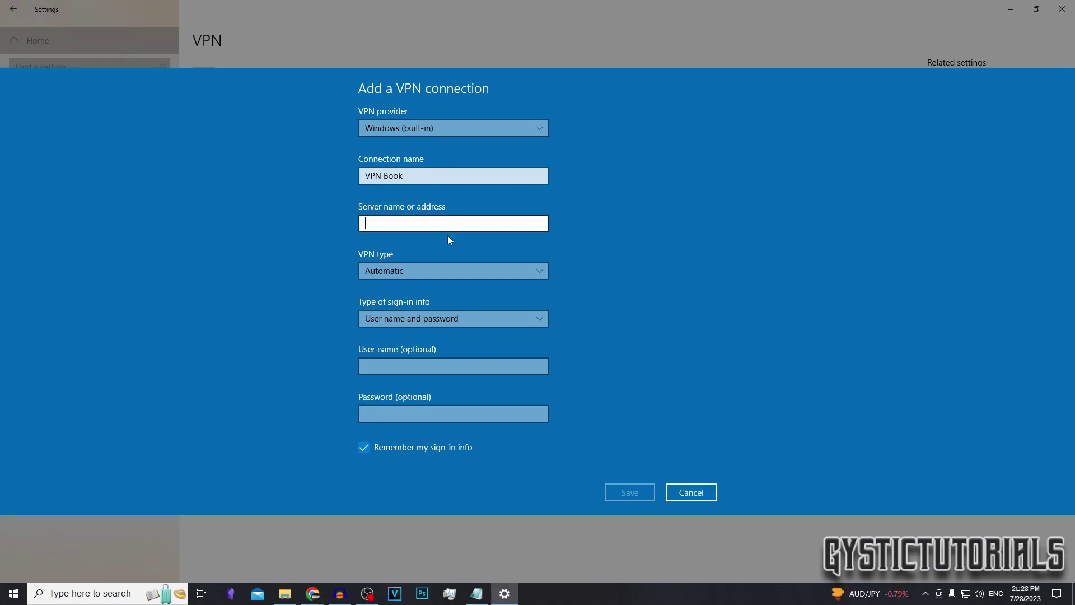
Step: Set server us1.vpnbook.com, VPN type PPTP, and user name and password sign-in
type("us1.vpnbook.com")
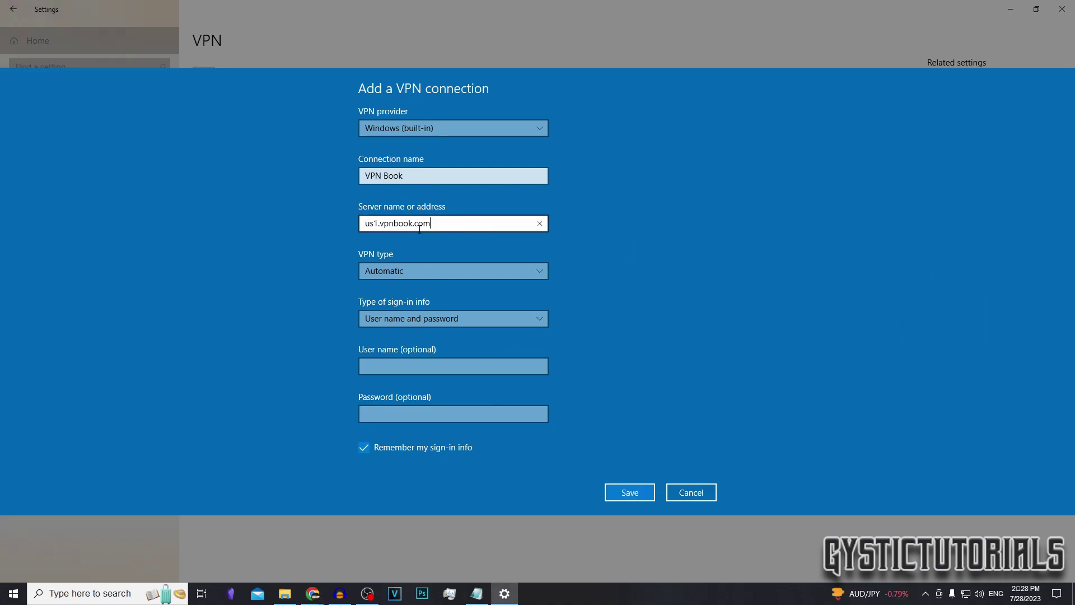
left_click_drag(480, 230, 253, 247)
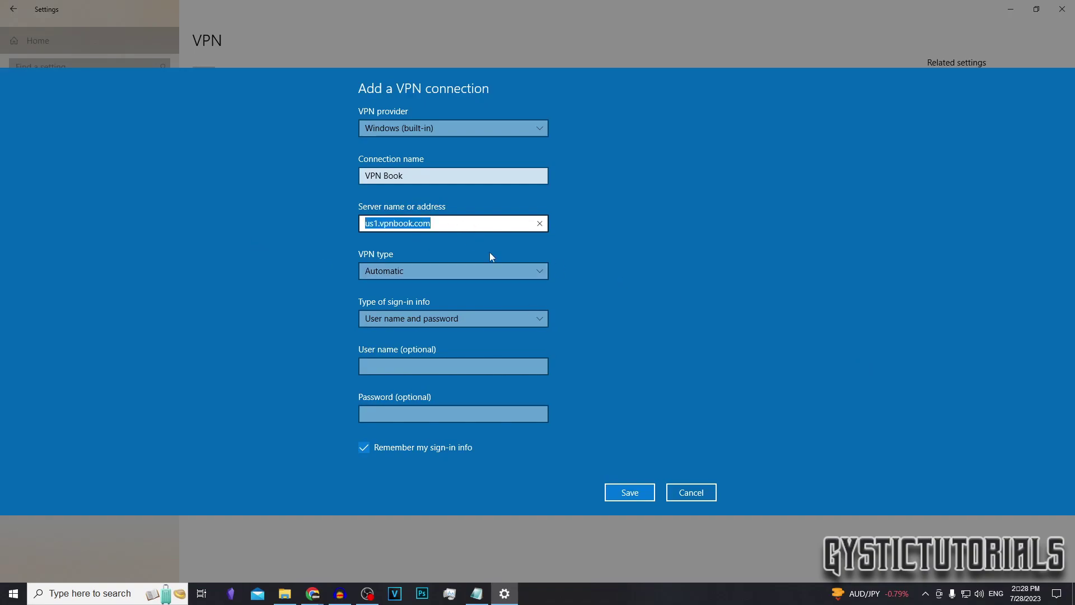
left_click(469, 274)
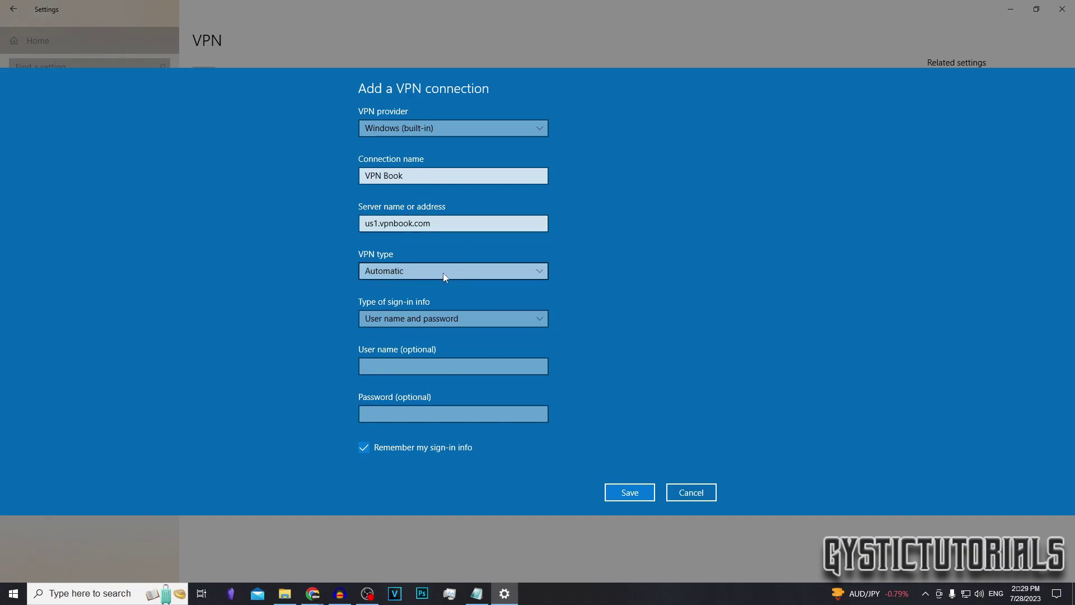
left_click(443, 274)
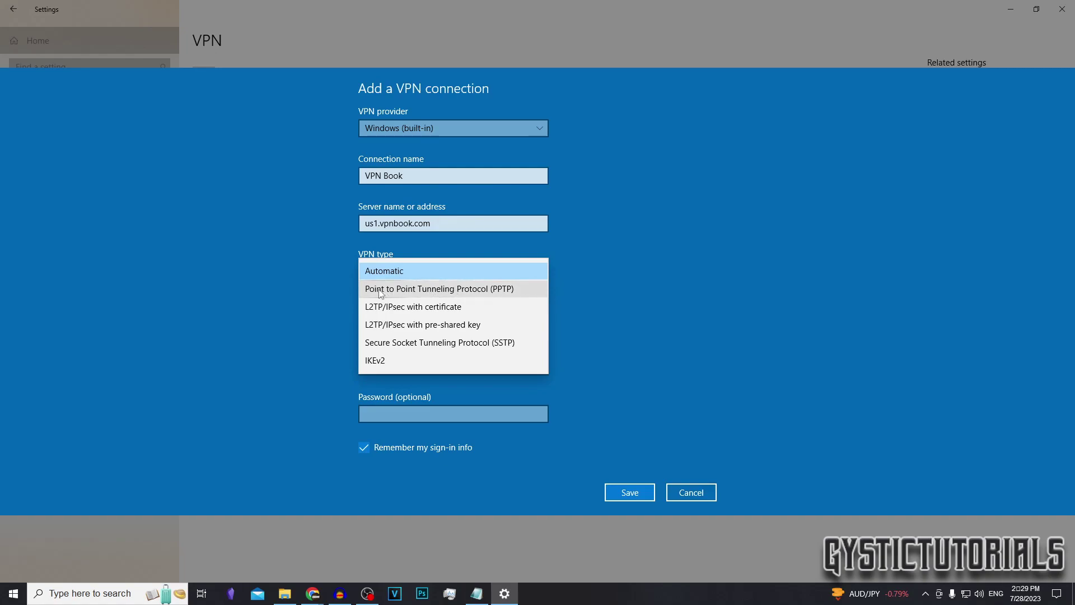
left_click(448, 290)
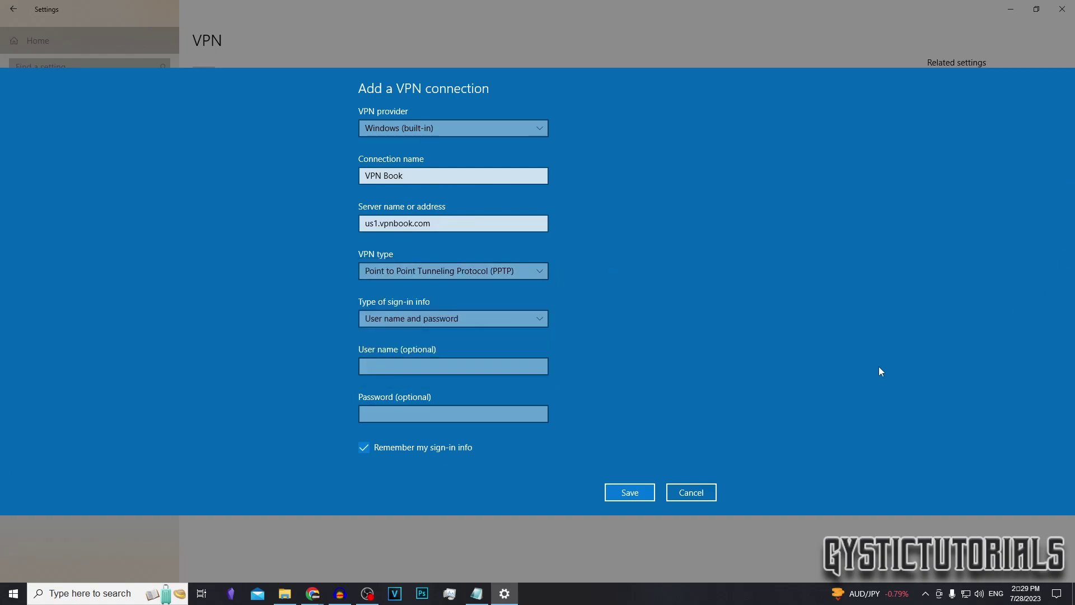
left_click(529, 317)
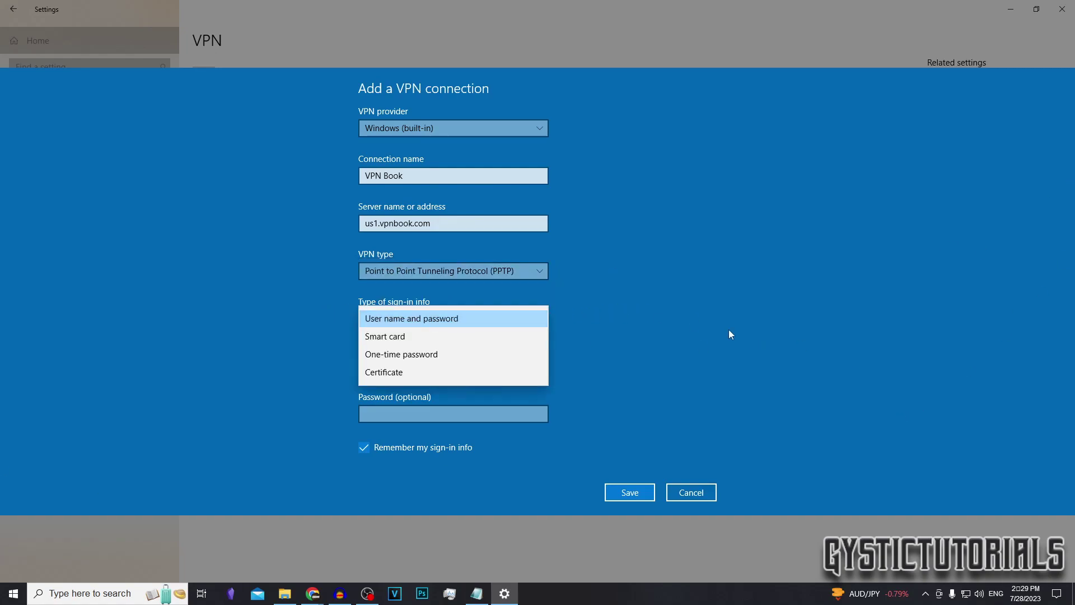
left_click(441, 318)
Step: Look up the username on the VPNBook page, then save the VPN Book connection
mouse_move(312, 593)
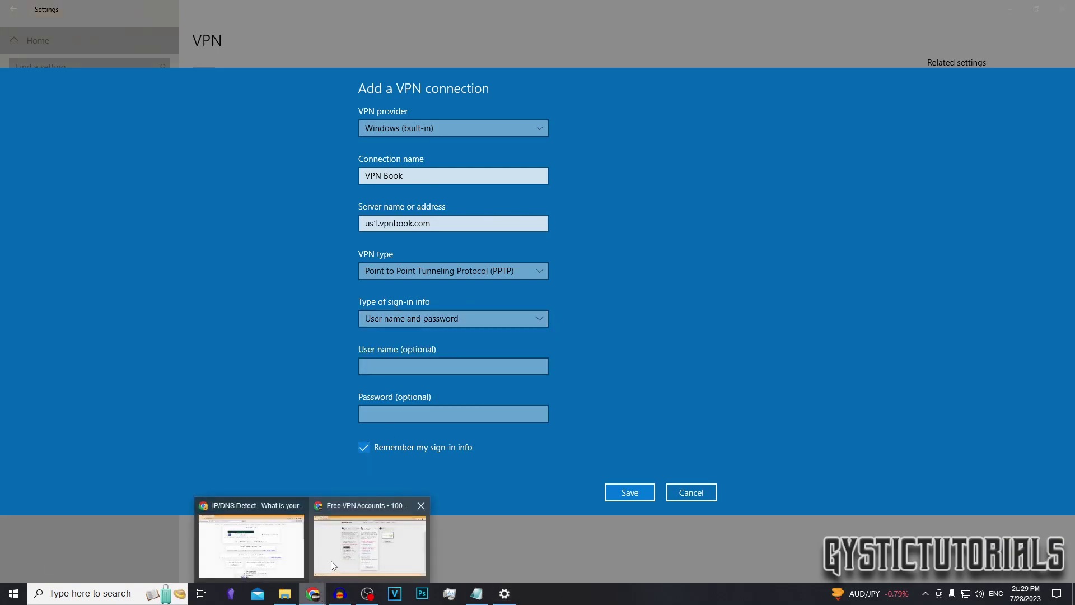
left_click(331, 560)
double_click(347, 388)
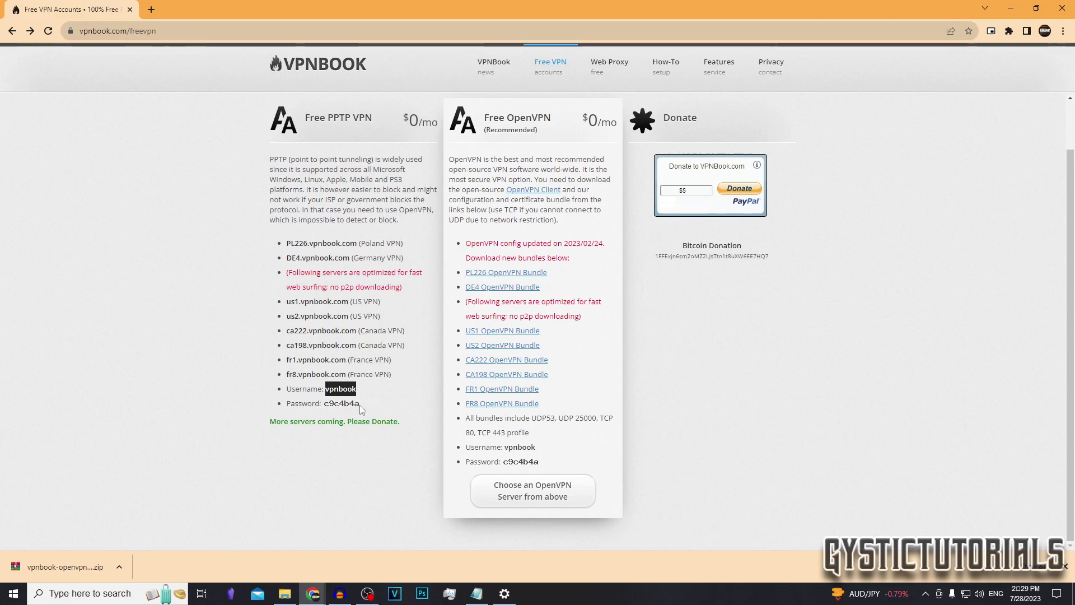
left_click(504, 593)
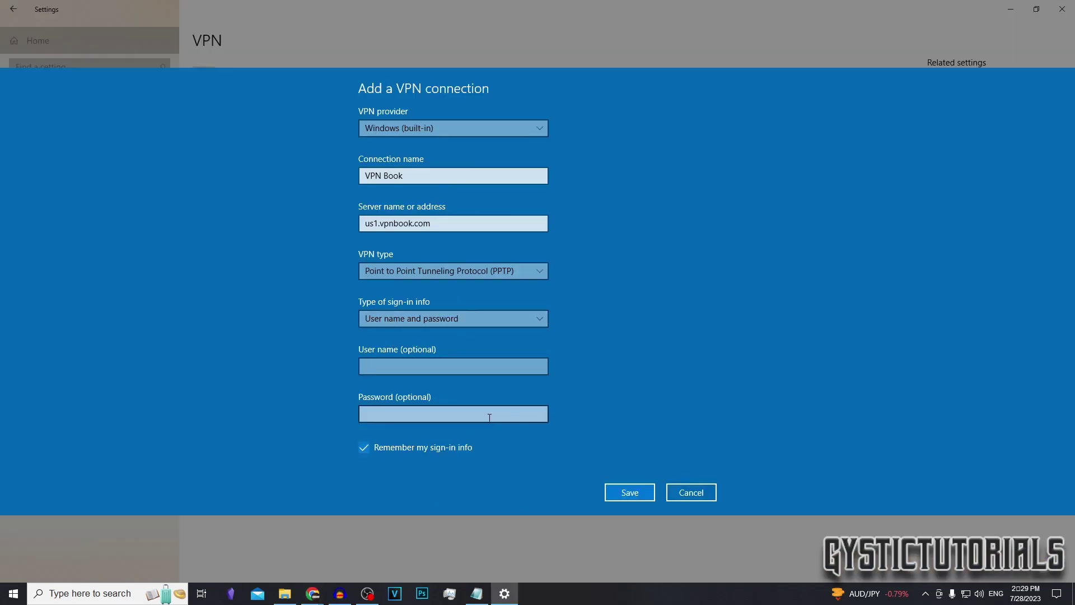
left_click(627, 492)
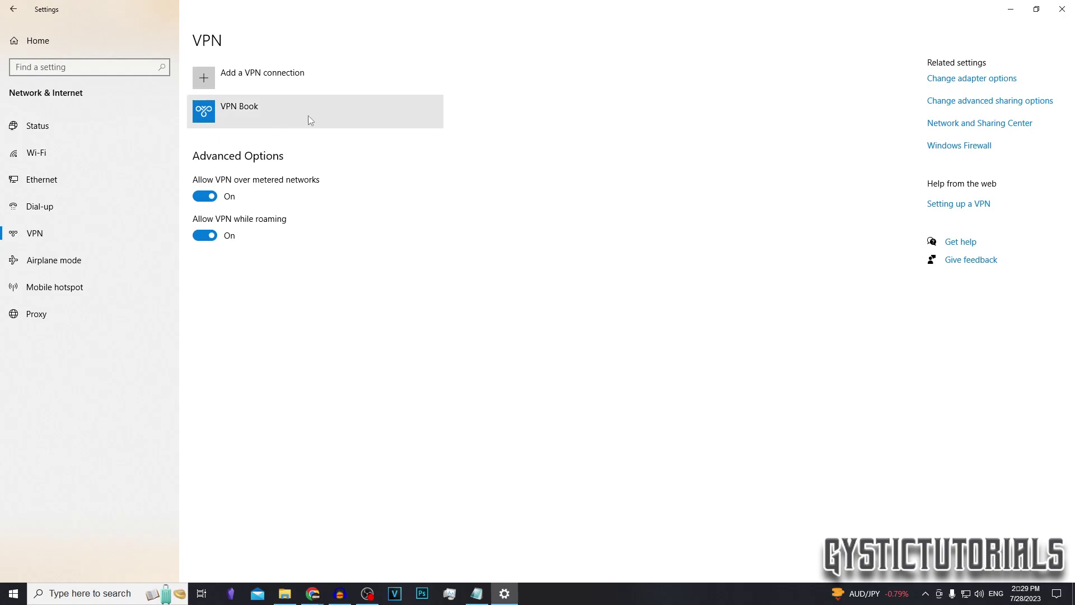
Step: Connect VPN Book, signing in with the VPNBook username and the password shown on the site
left_click(263, 119)
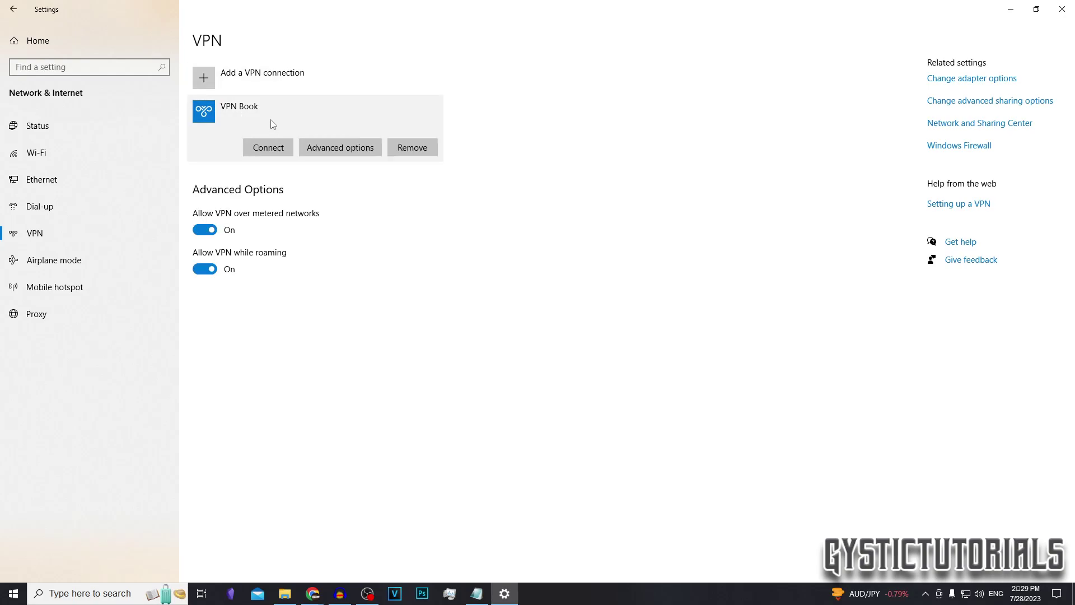
left_click(280, 149)
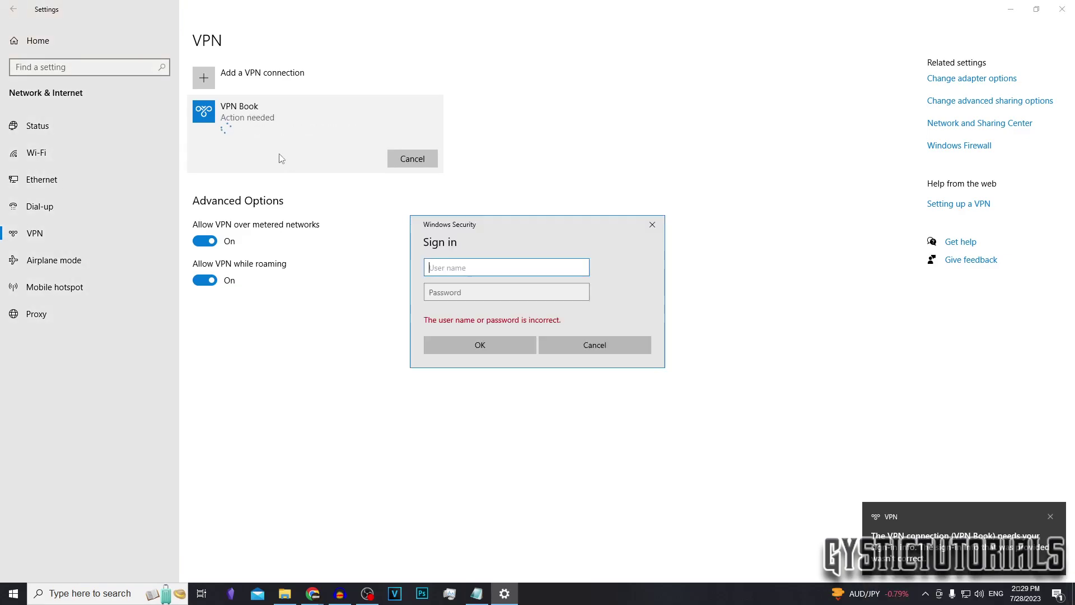
type("vpnbook")
left_click(313, 594)
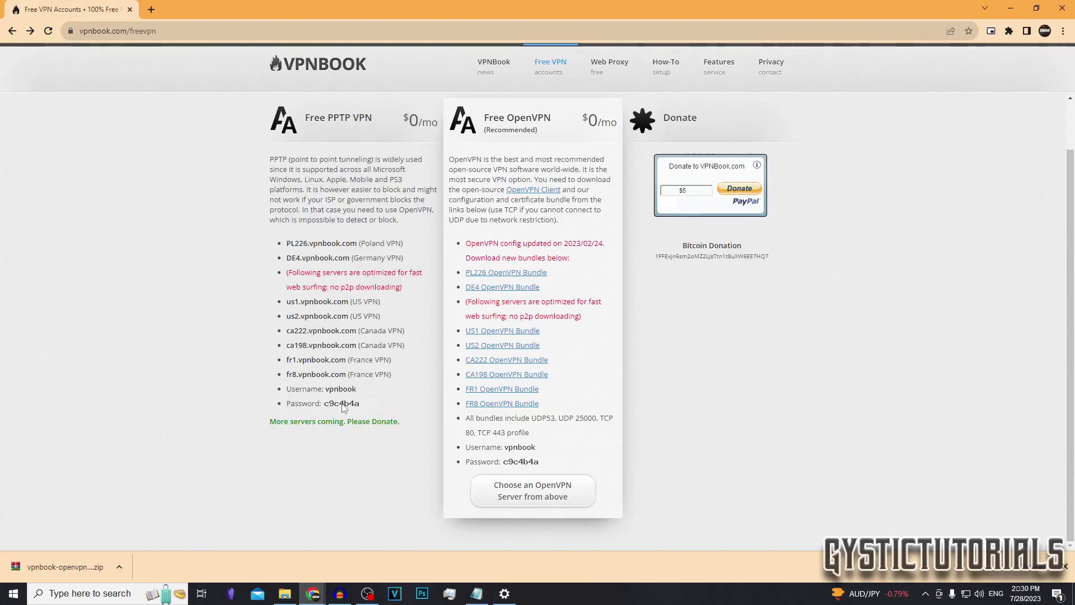
key("alt+Tab")
left_click(546, 292)
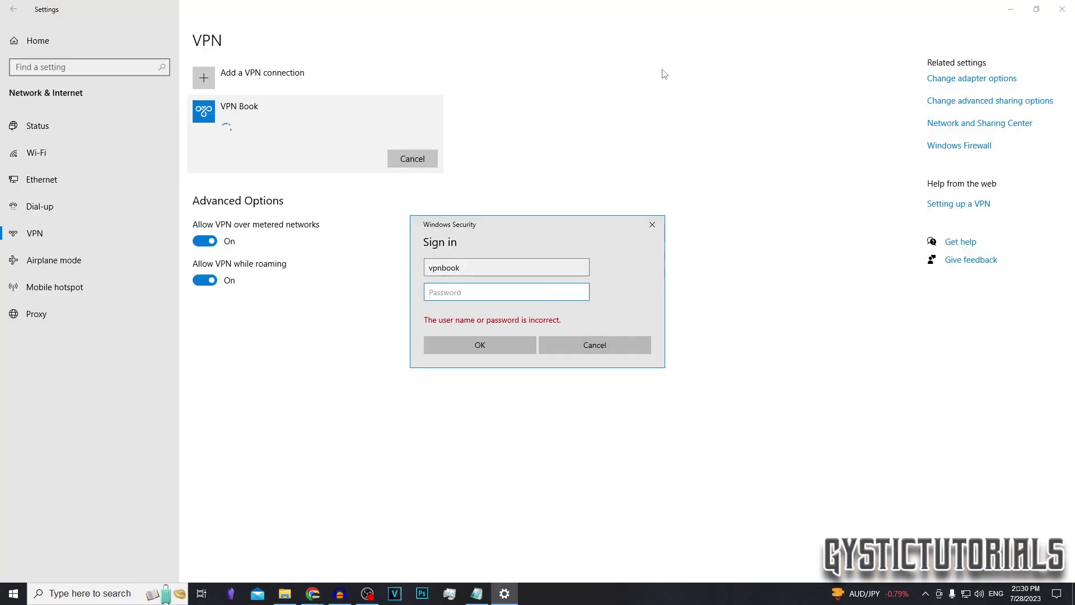
type("c9")
left_click(582, 292)
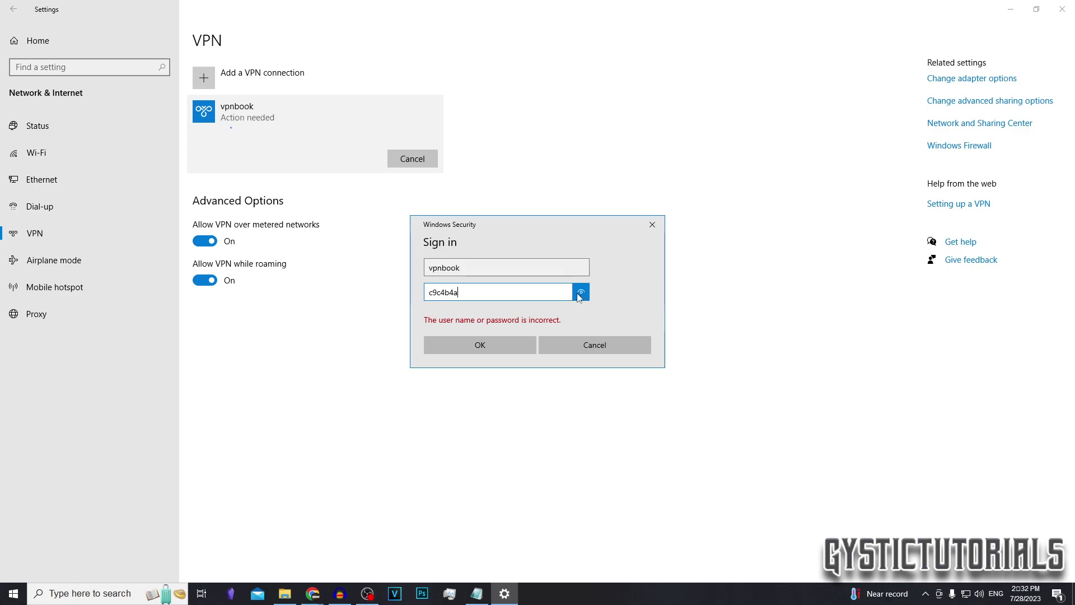
left_click(496, 344)
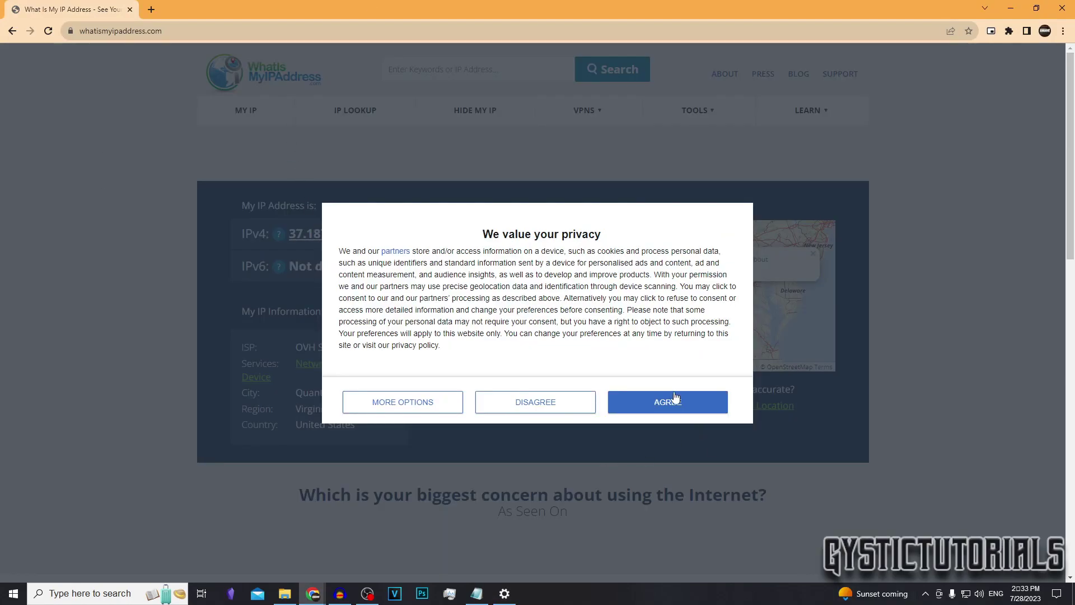
Step: Decline the privacy prompt and confirm the IP is 37.187.158.97, OVH SAS, Quantico, Virginia
left_click(551, 411)
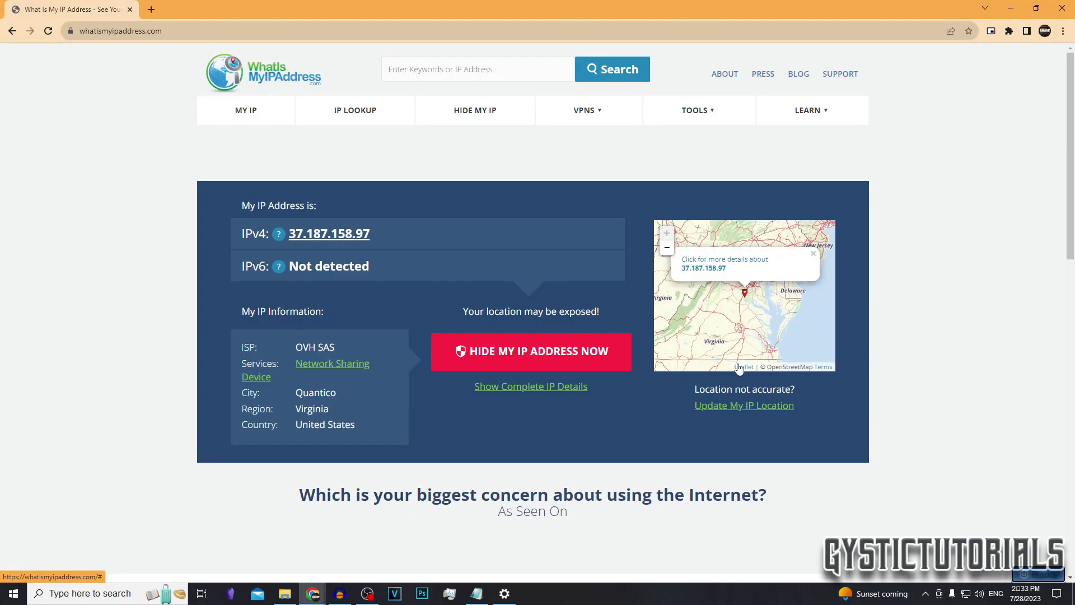
left_click(756, 313)
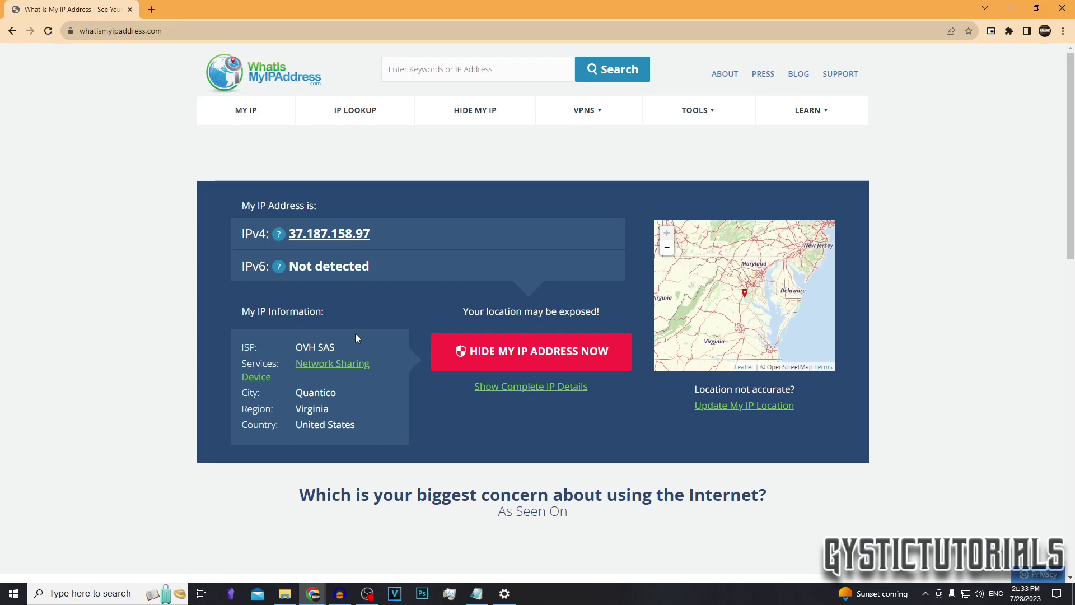
scroll(418, 303, "down", 6)
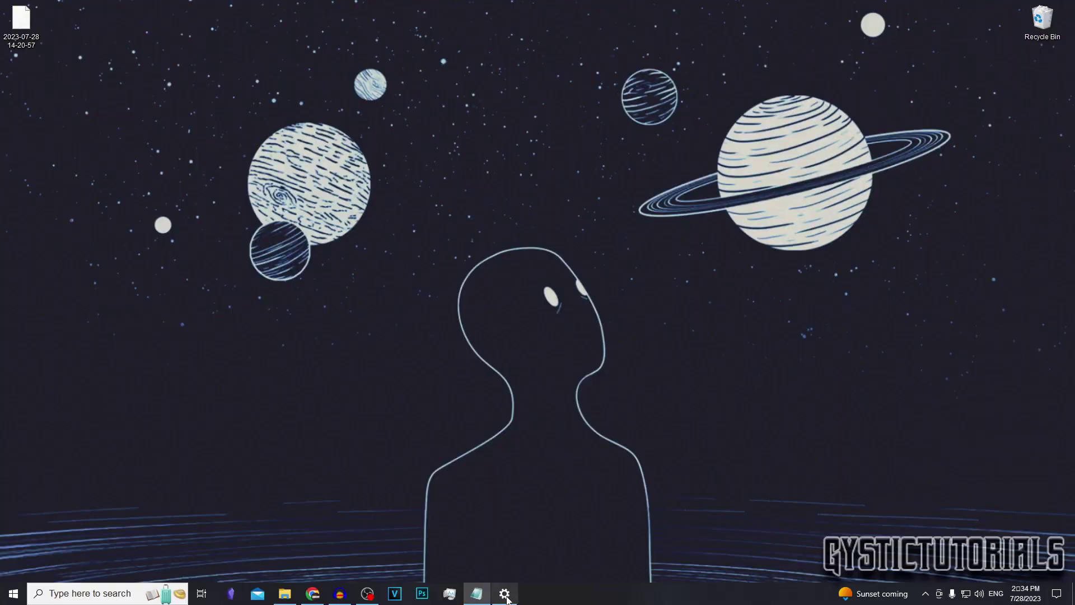
left_click(505, 597)
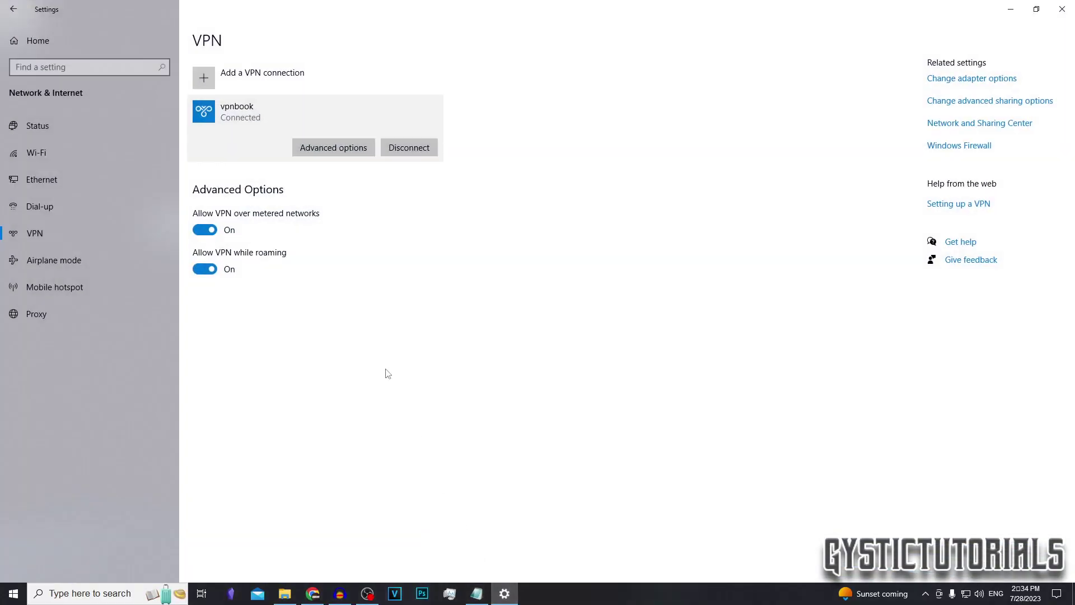
Step: Review the vpnbook connection's advanced properties, then go back to the VPN list
left_click(320, 147)
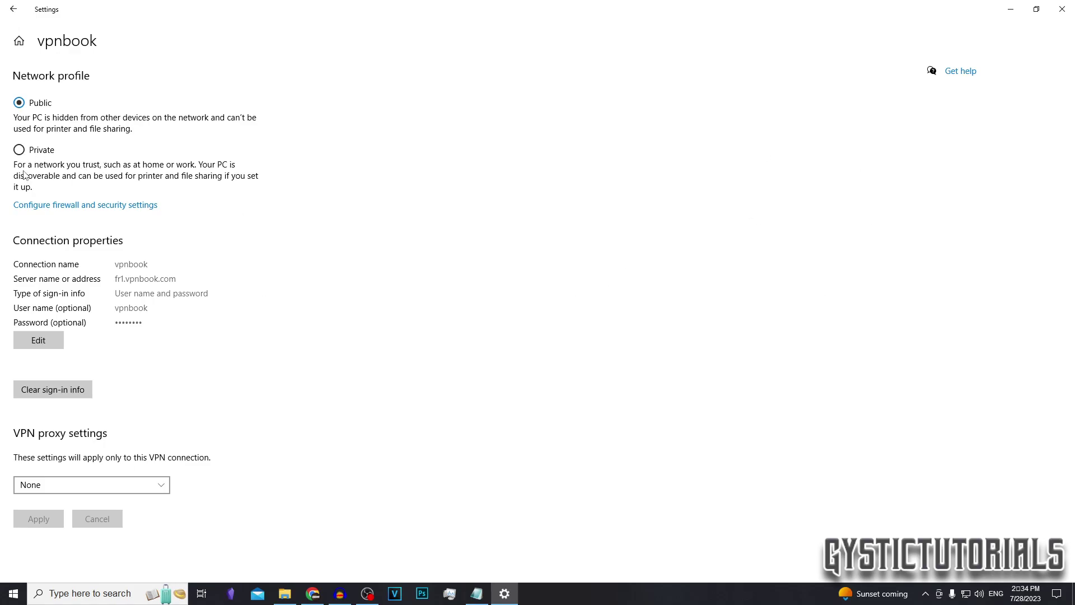
key("alt+Left")
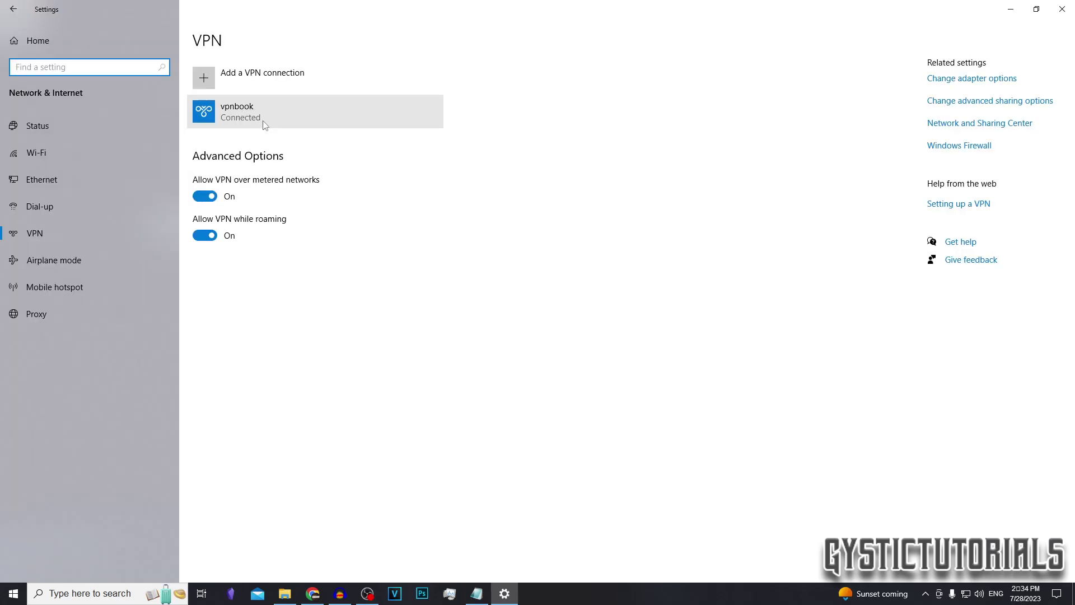
Step: Disconnect vpnbook, then remove the connection and confirm the removal
left_click(265, 118)
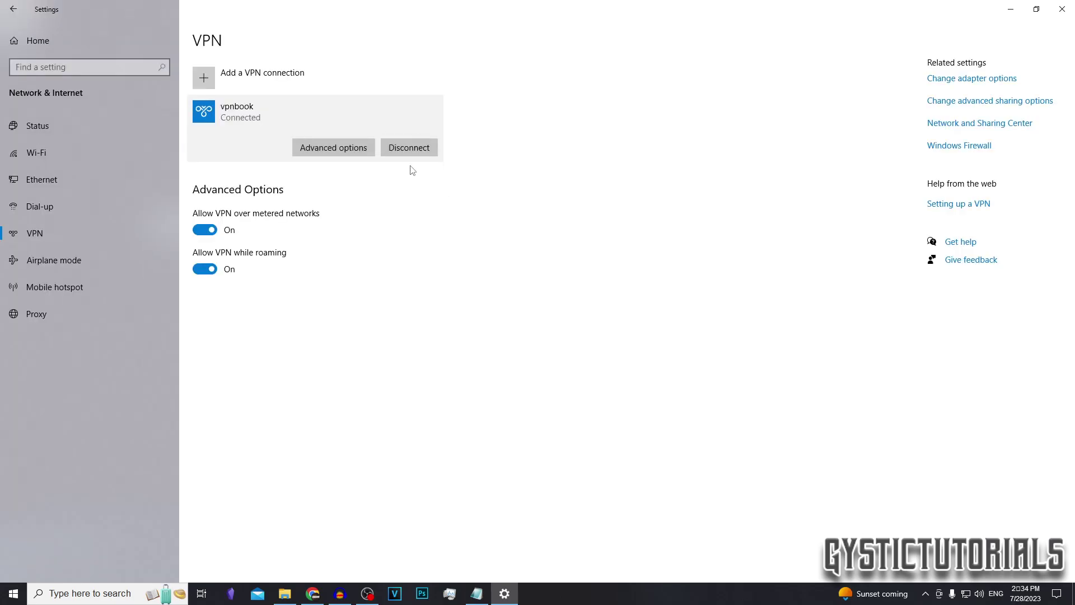
left_click(409, 148)
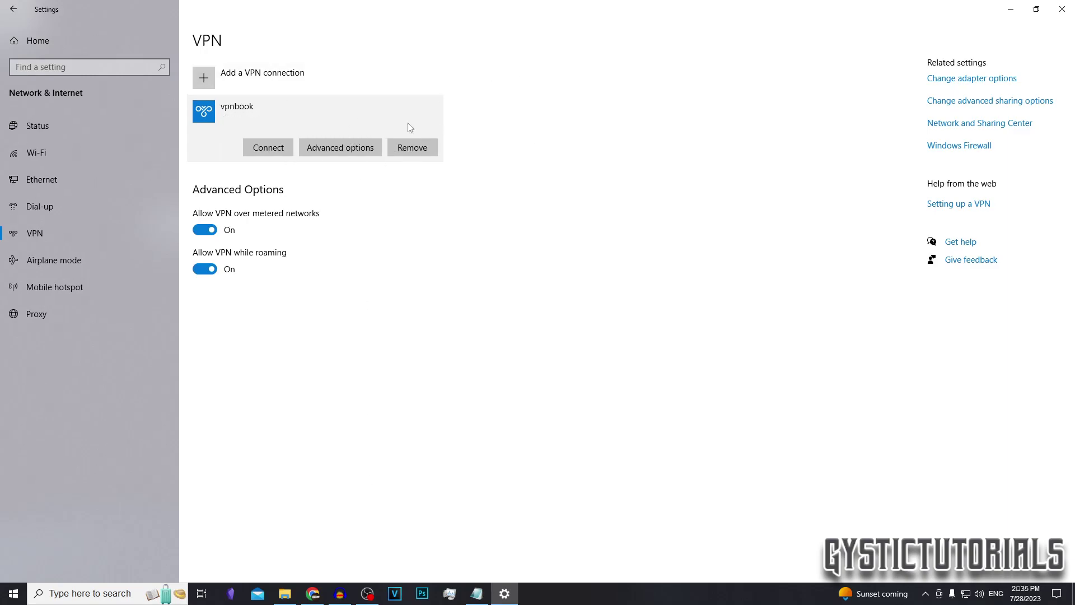
left_click(402, 149)
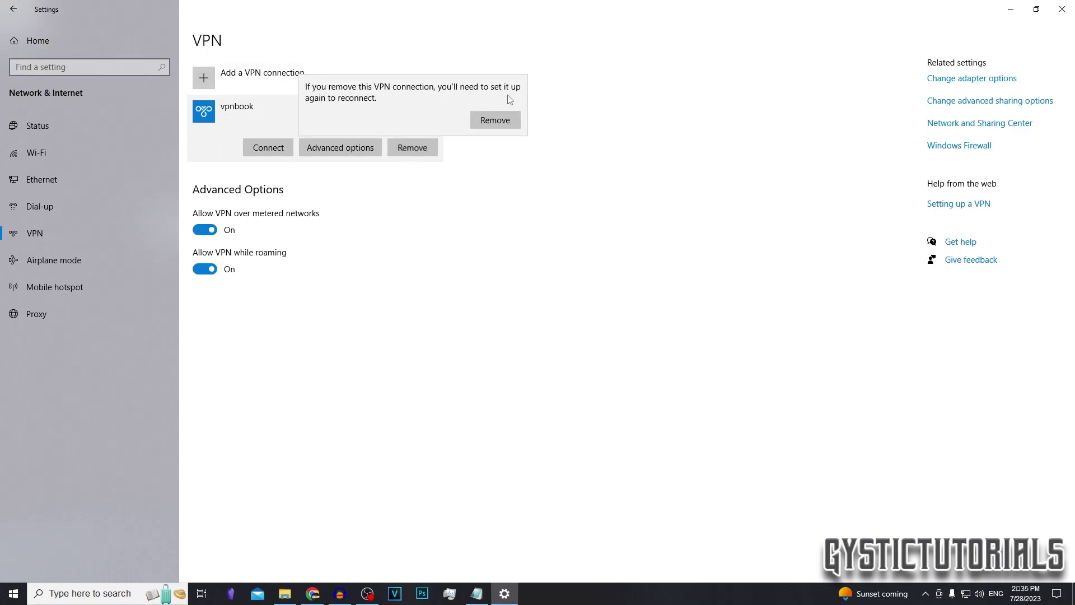
left_click(482, 117)
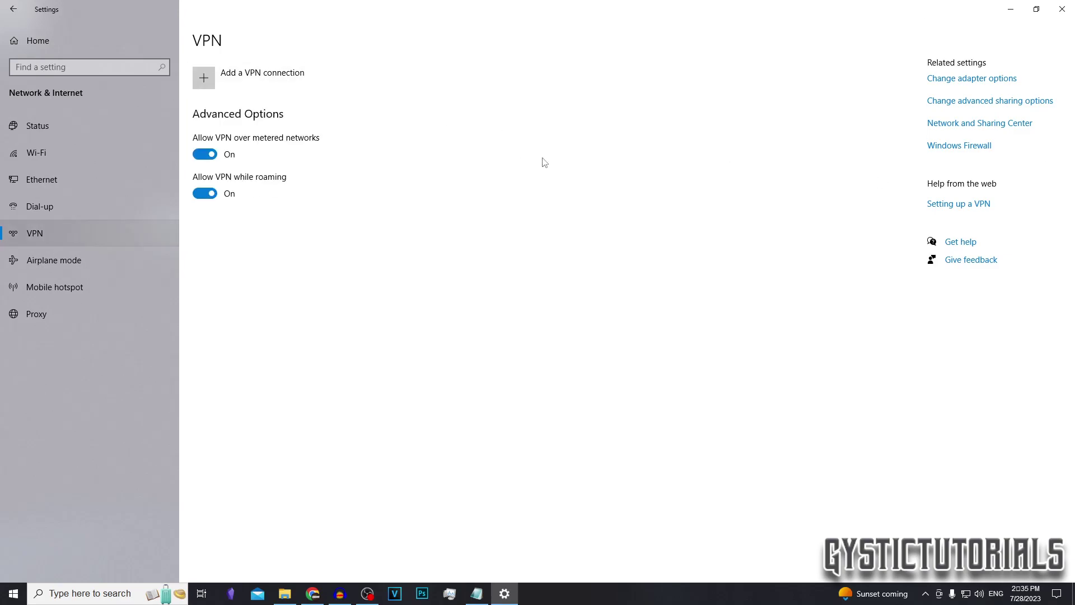